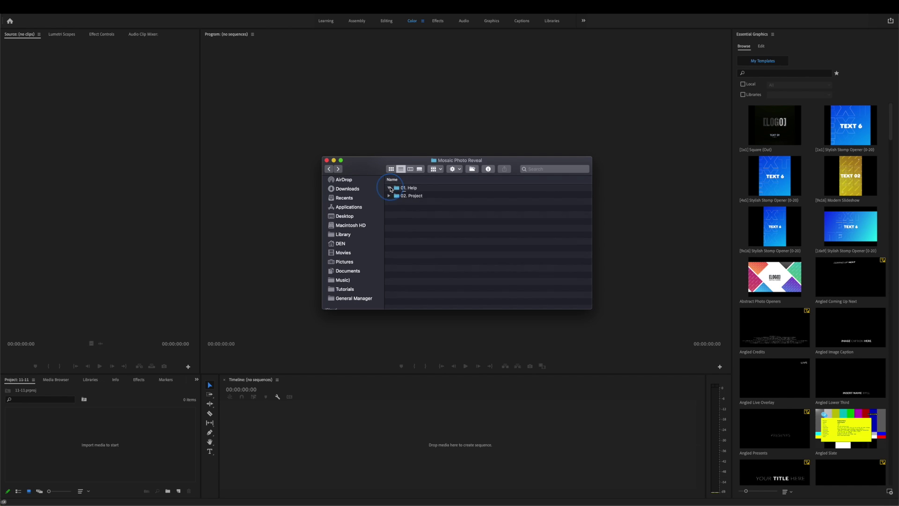
# - Preview the template's Read Me.html in Quick Look, scroll through it, then close it
pyautogui.click(389, 187)
pyautogui.click(414, 194)
pyautogui.press('space')
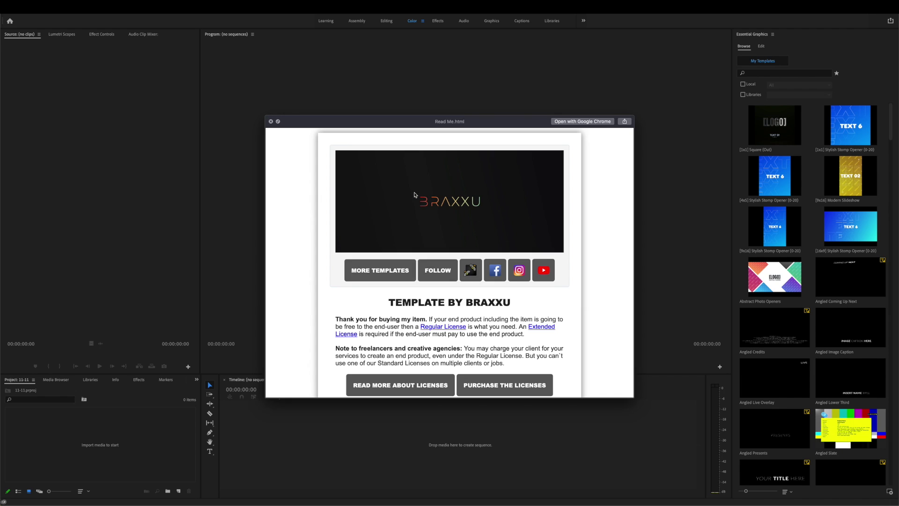
pyautogui.scroll(-5, 580, 282)
pyautogui.scroll(-3, 580, 282)
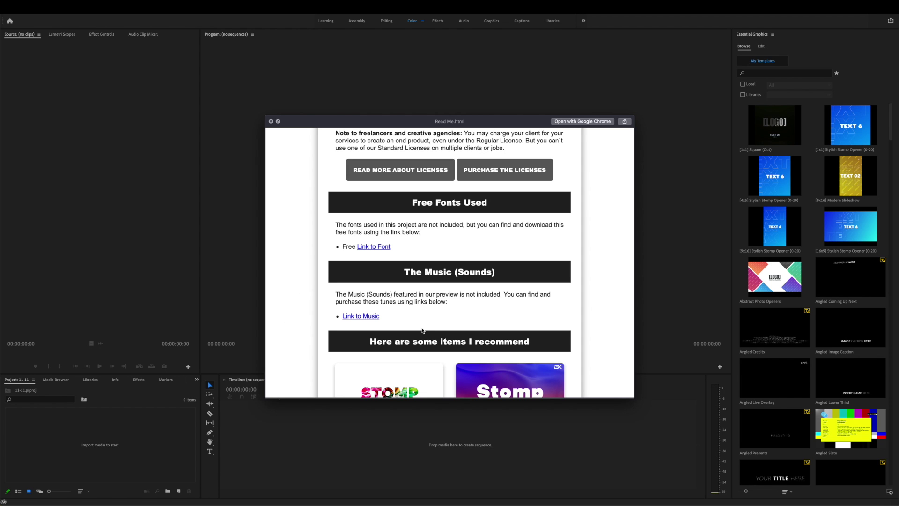
pyautogui.scroll(-5, 583, 332)
pyautogui.scroll(-3, 583, 333)
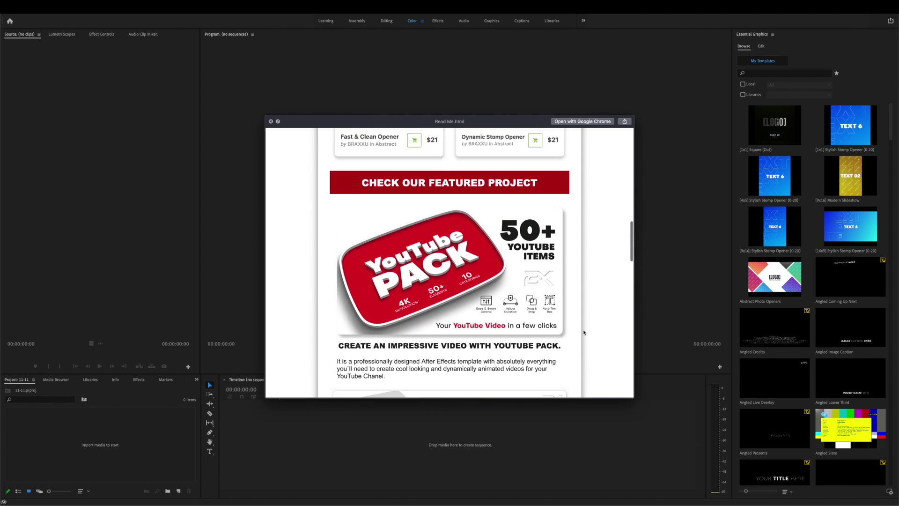
pyautogui.scroll(-4, 583, 332)
pyautogui.scroll(-4, 583, 333)
pyautogui.scroll(-5, 583, 332)
pyautogui.scroll(-1, 583, 332)
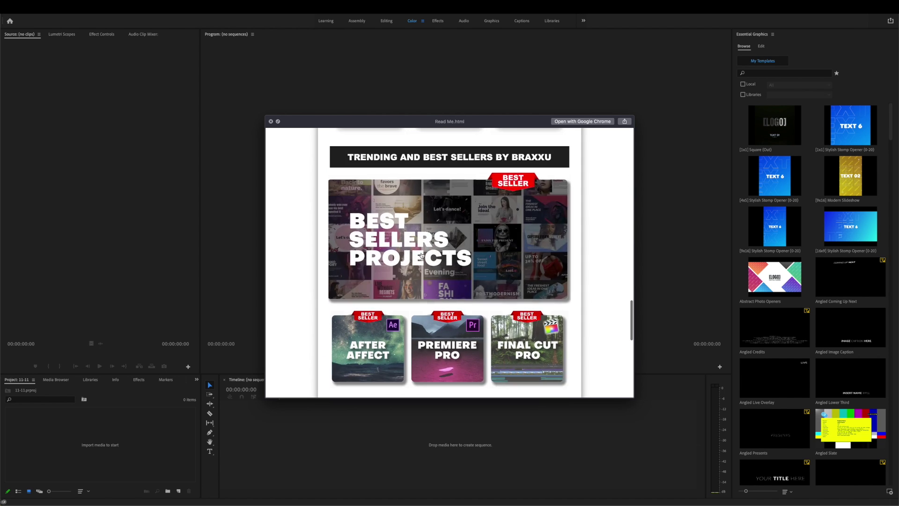
pyautogui.press('space')
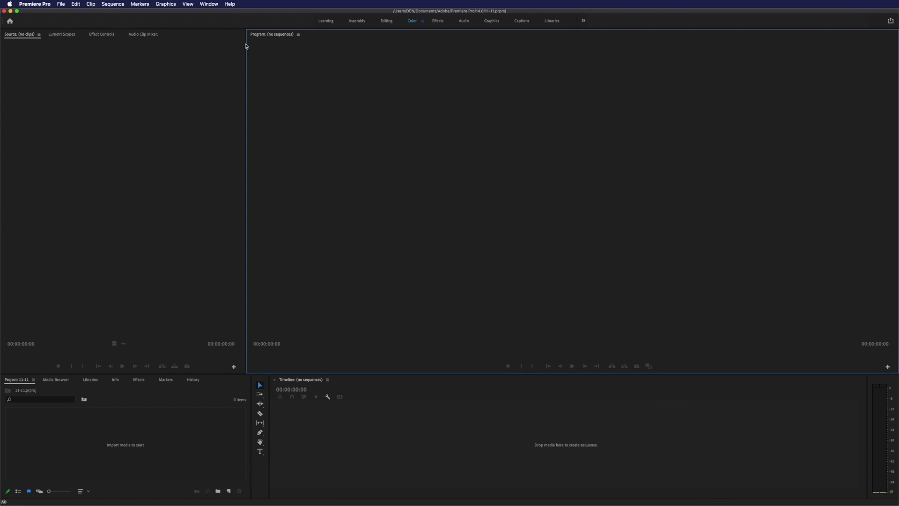
# - Show the Essential Graphics panel from the Window menu
pyautogui.click(216, 6)
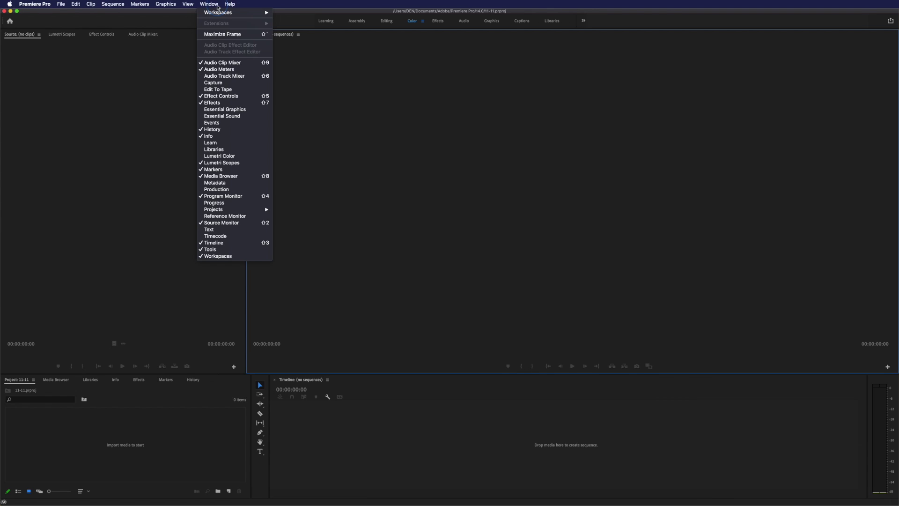
pyautogui.click(222, 110)
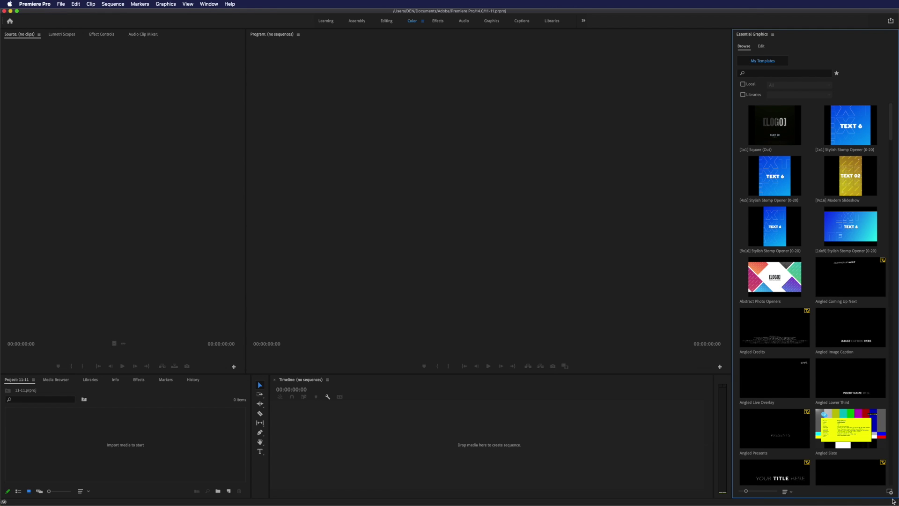
# - Install Mosaic Photo Reveal.mogrt from the 02. Project folder
pyautogui.click(889, 491)
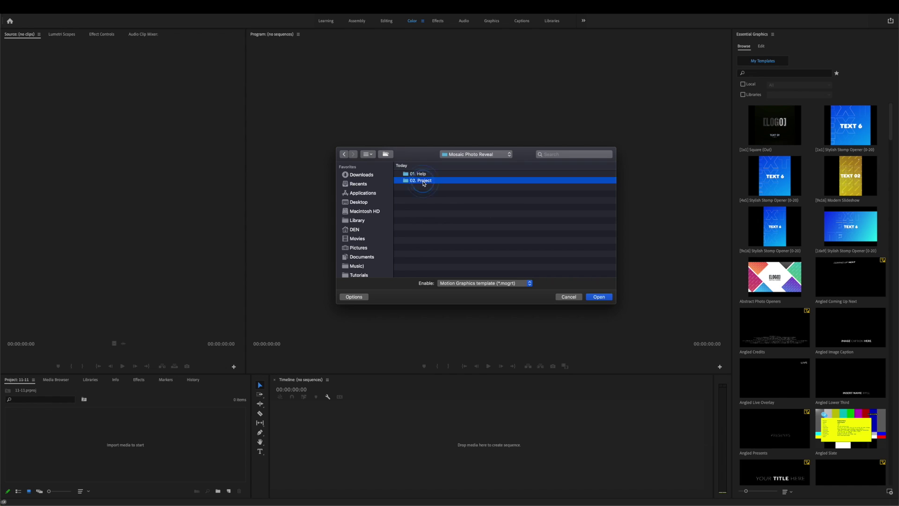
pyautogui.doubleClick(420, 180)
pyautogui.click(444, 176)
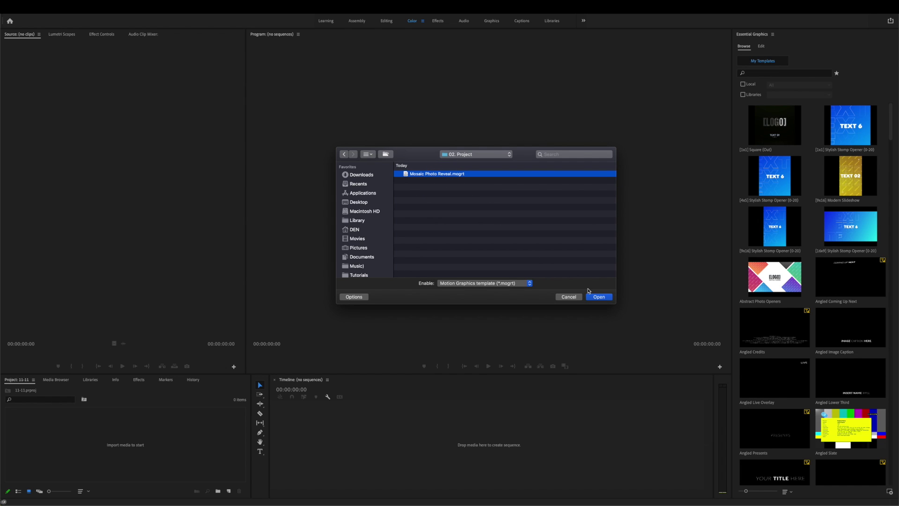
pyautogui.click(597, 296)
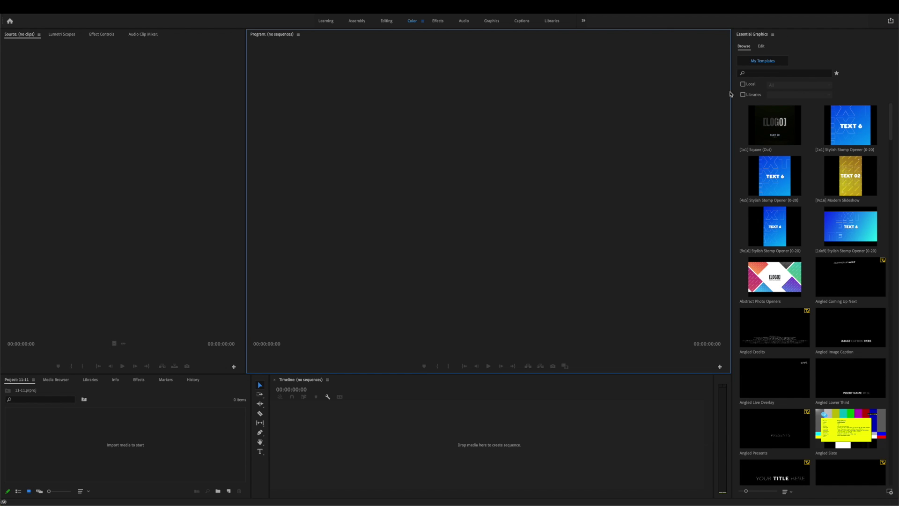
# - Search the template library for 'Mosaic Photo Reveal' and begin a new sequence
pyautogui.click(801, 73)
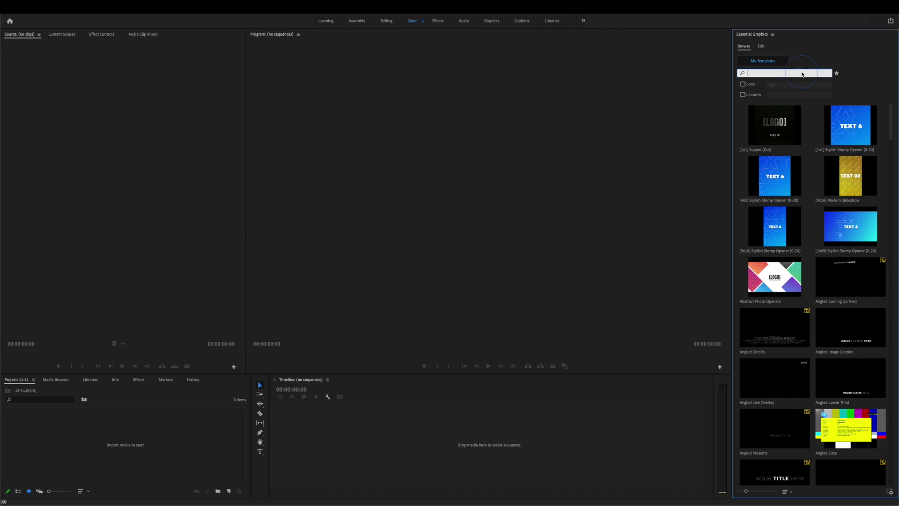
pyautogui.write('Mosaic Ph')
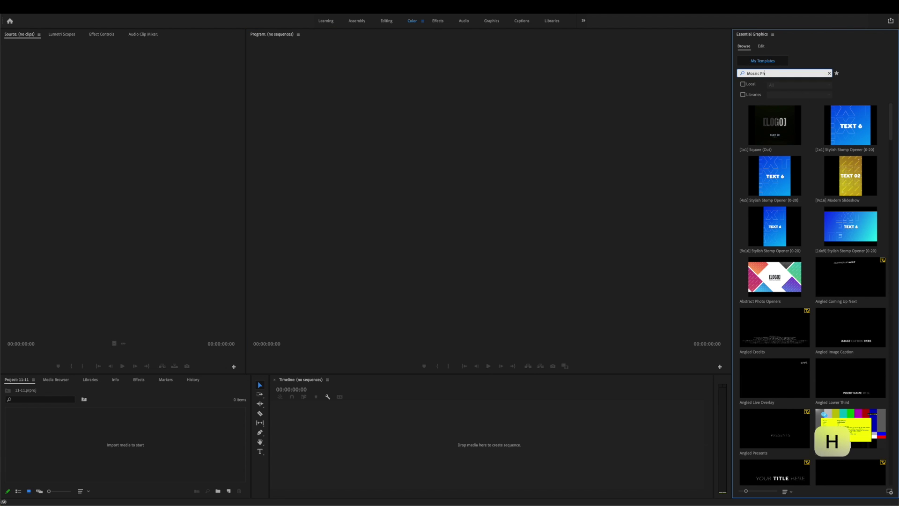
pyautogui.write('oto Reveal')
pyautogui.press('Return')
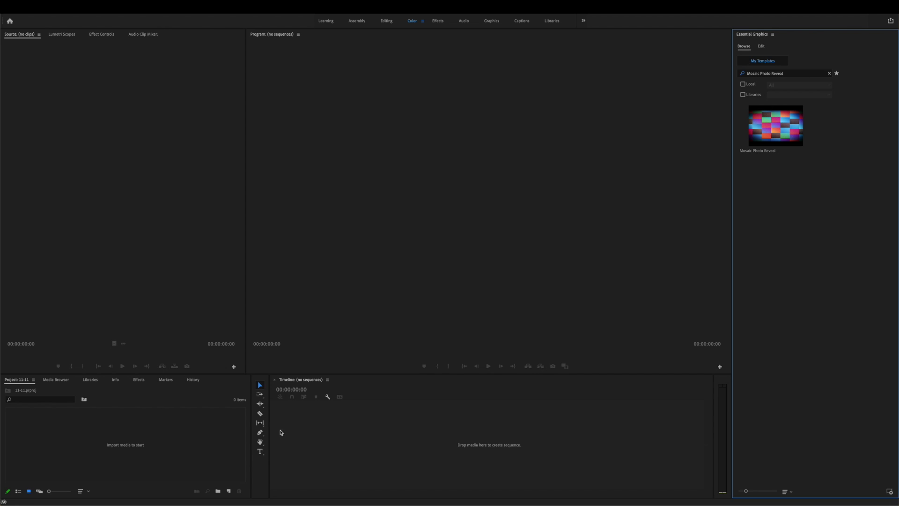
pyautogui.click(230, 491)
# - Create Sequence 01 and drop the Mosaic Photo Reveal template on it, matching sequence settings
pyautogui.click(236, 413)
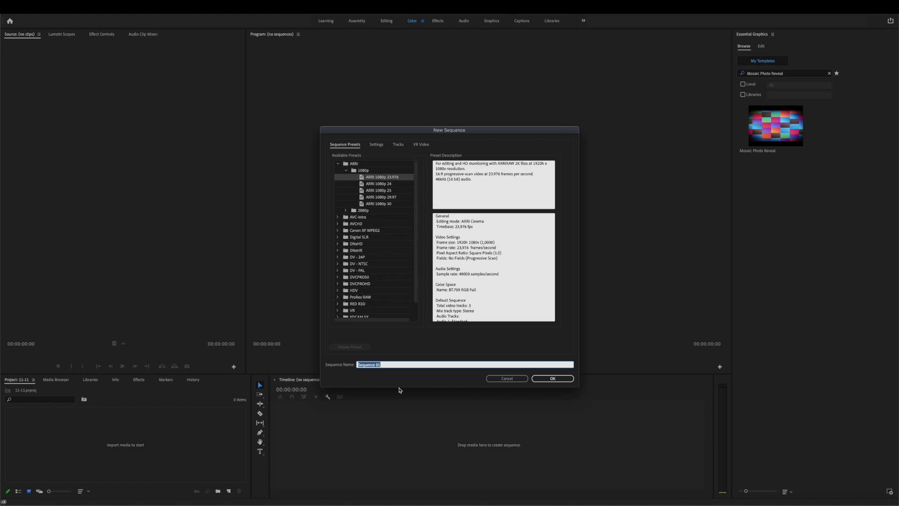
pyautogui.click(543, 381)
pyautogui.moveTo(776, 125); pyautogui.dragTo(357, 441)
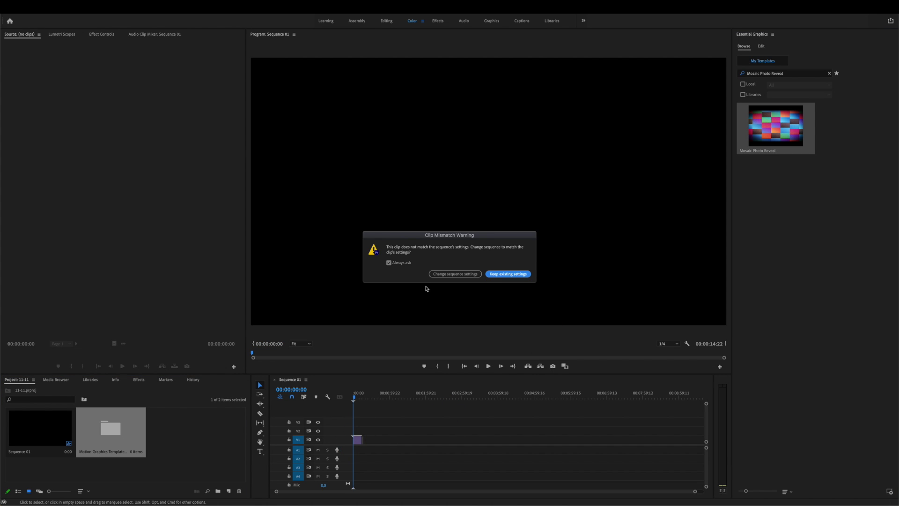
pyautogui.click(455, 273)
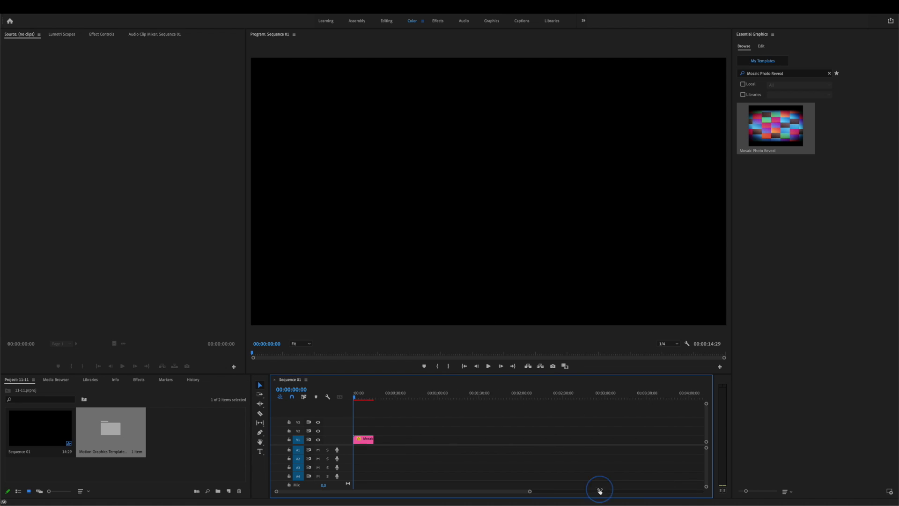
pyautogui.moveTo(689, 490); pyautogui.dragTo(453, 485)
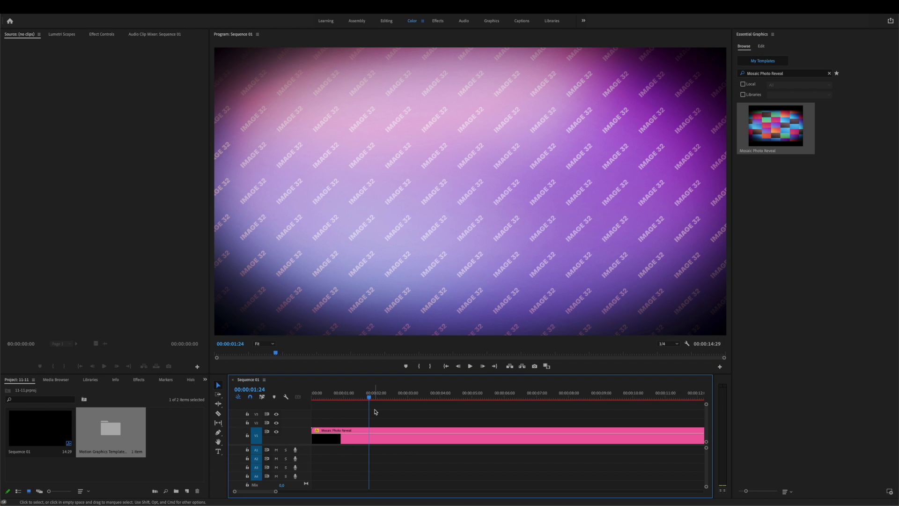
# - Select the template clip on V1 and expand Edit Main View in the Edit tab
pyautogui.click(389, 440)
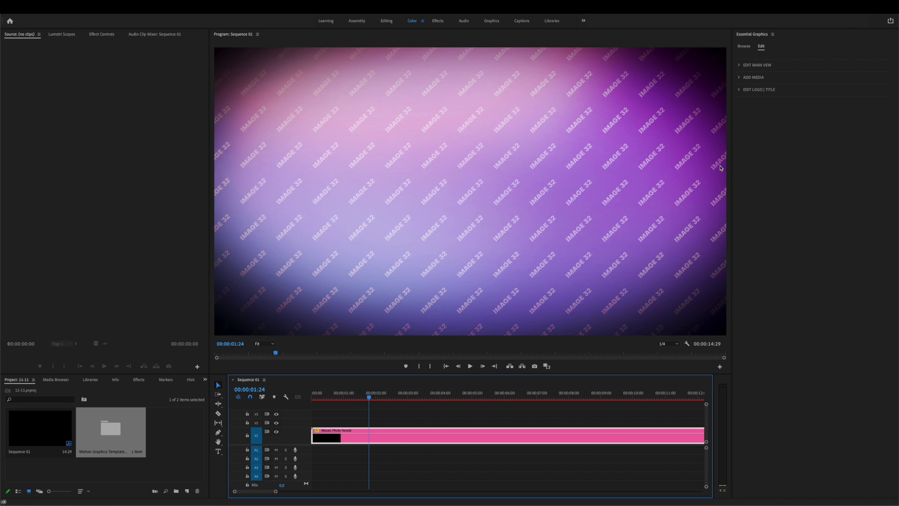
pyautogui.click(760, 51)
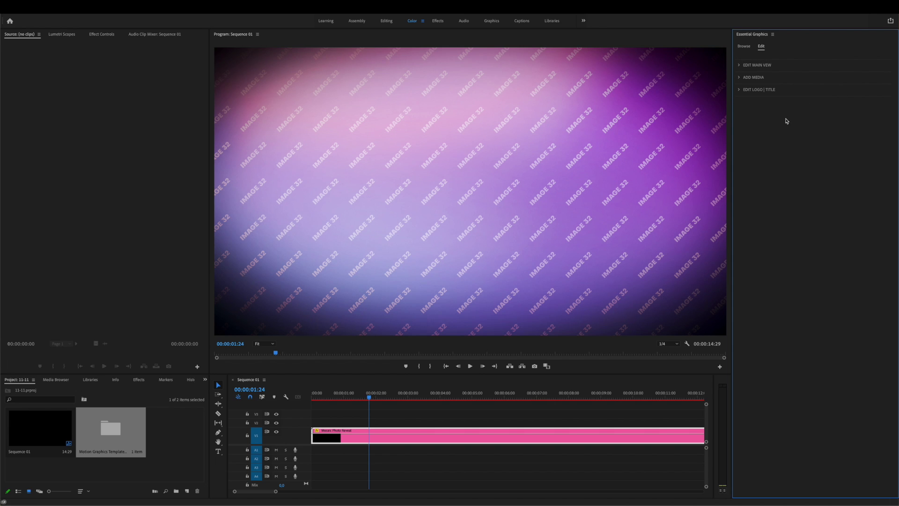
pyautogui.click(741, 66)
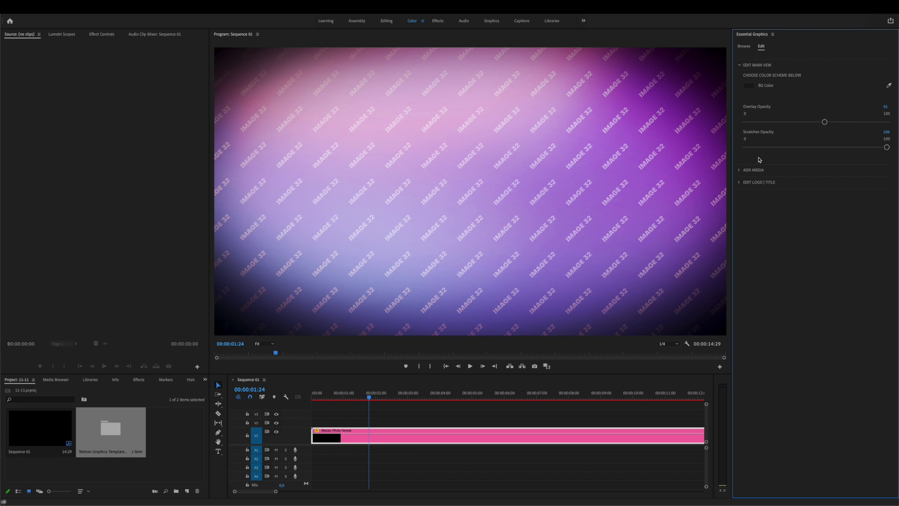
pyautogui.click(739, 67)
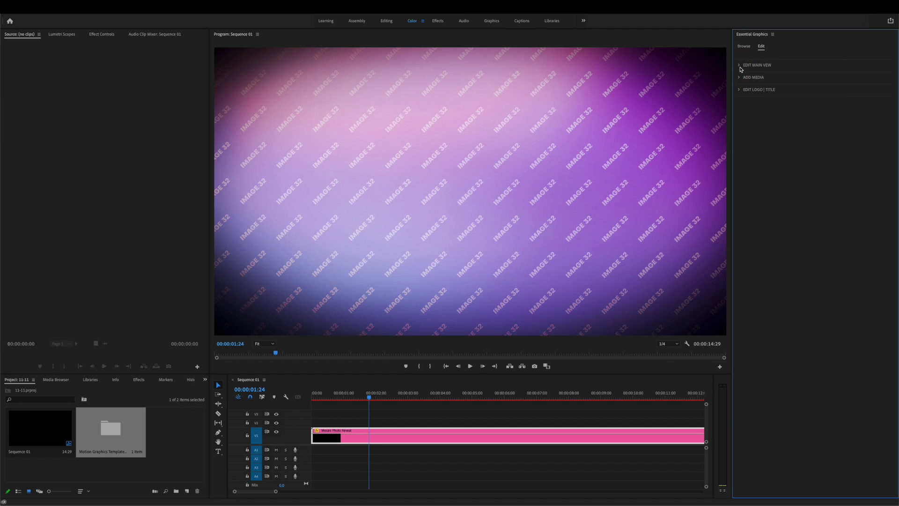
pyautogui.click(739, 78)
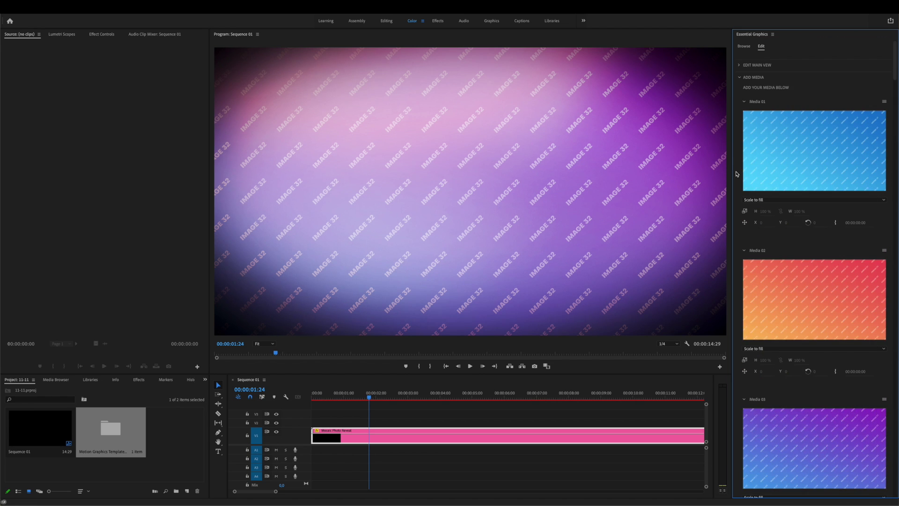
pyautogui.click(742, 78)
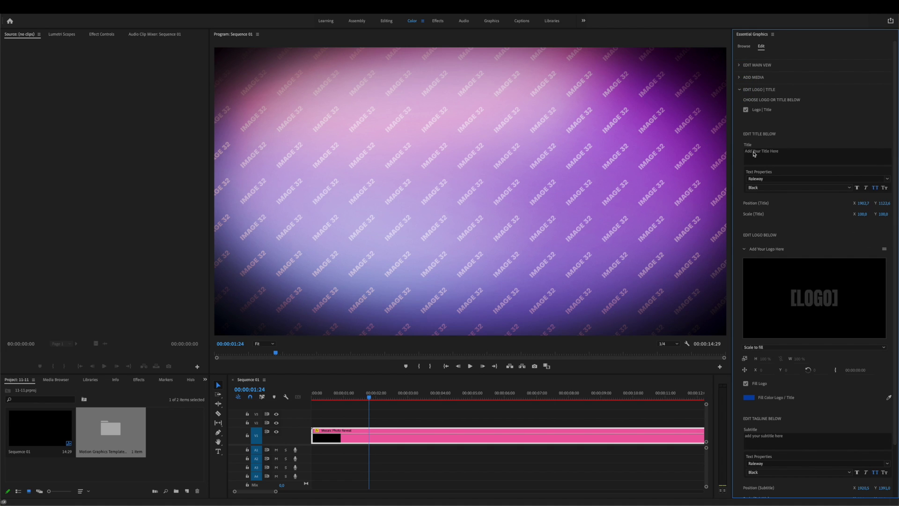
pyautogui.scroll(-1, 739, 163)
pyautogui.scroll(1, 739, 162)
pyautogui.click(742, 91)
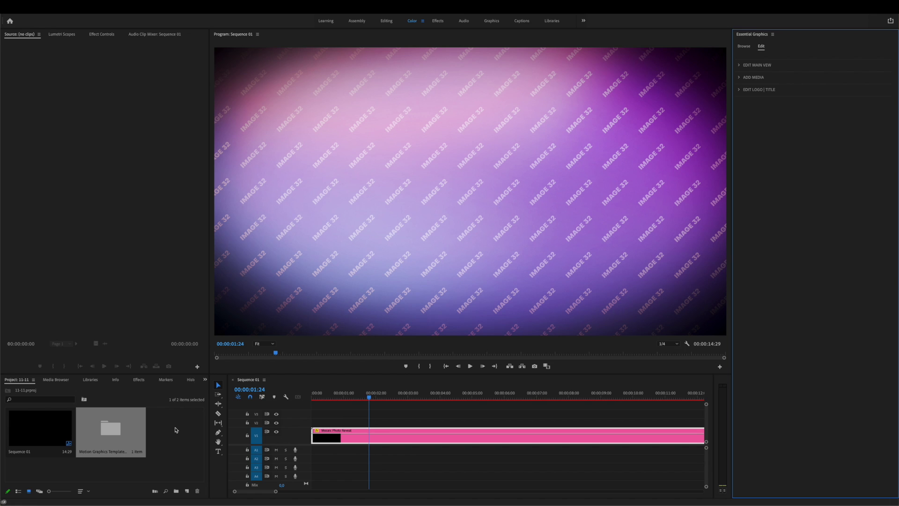
# - Import the LOGO, PHOTO and VIDEO media folders into the project
pyautogui.doubleClick(176, 430)
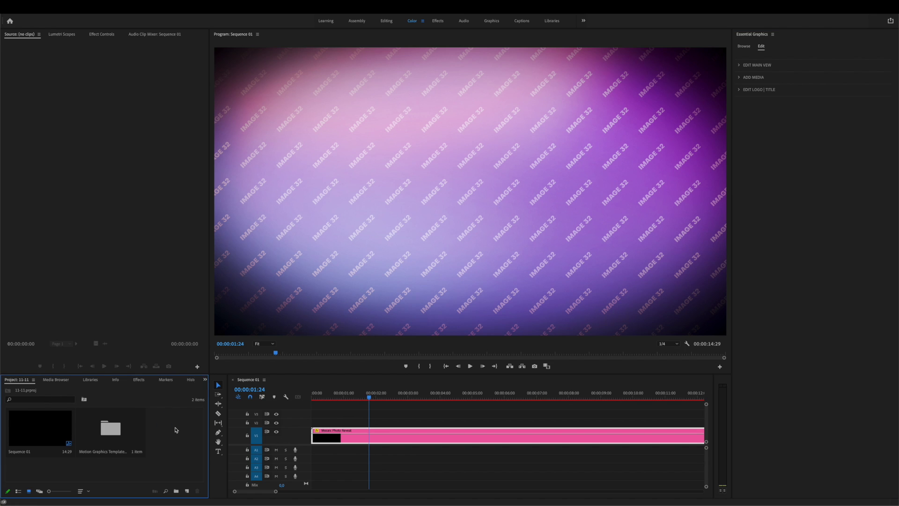
pyautogui.moveTo(477, 218); pyautogui.dragTo(435, 158)
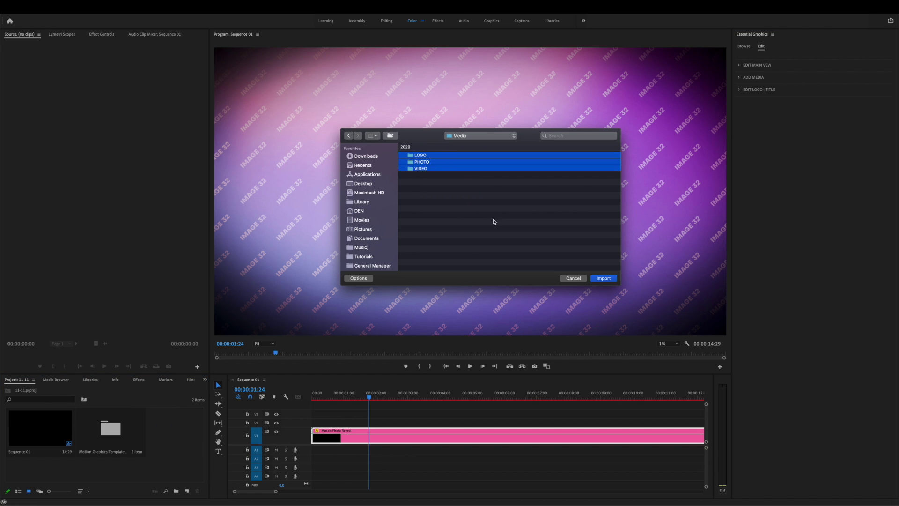
pyautogui.click(598, 277)
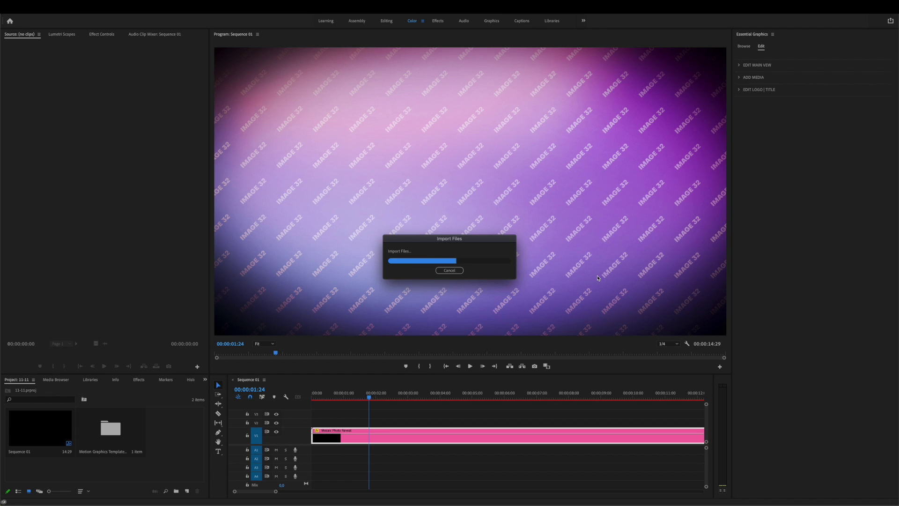
# - Put the reclining woman JPEG into Media 32, zoom it slightly and shift it upward
pyautogui.click(740, 78)
pyautogui.scroll(-15, 780, 202)
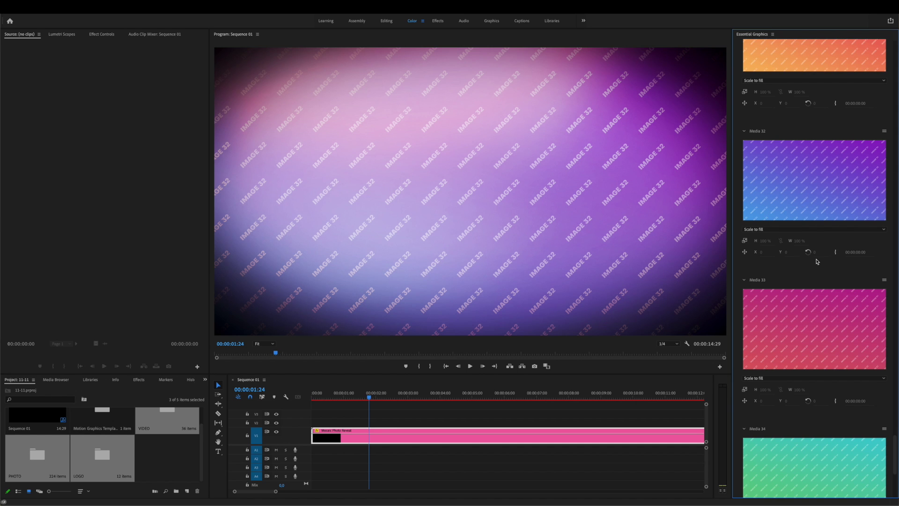
pyautogui.doubleClick(38, 455)
pyautogui.doubleClick(38, 418)
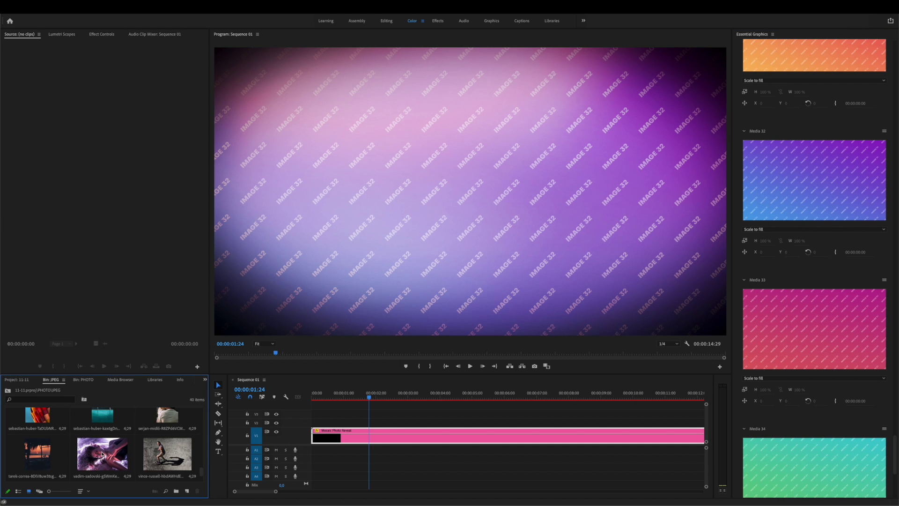
pyautogui.moveTo(103, 453); pyautogui.dragTo(806, 181)
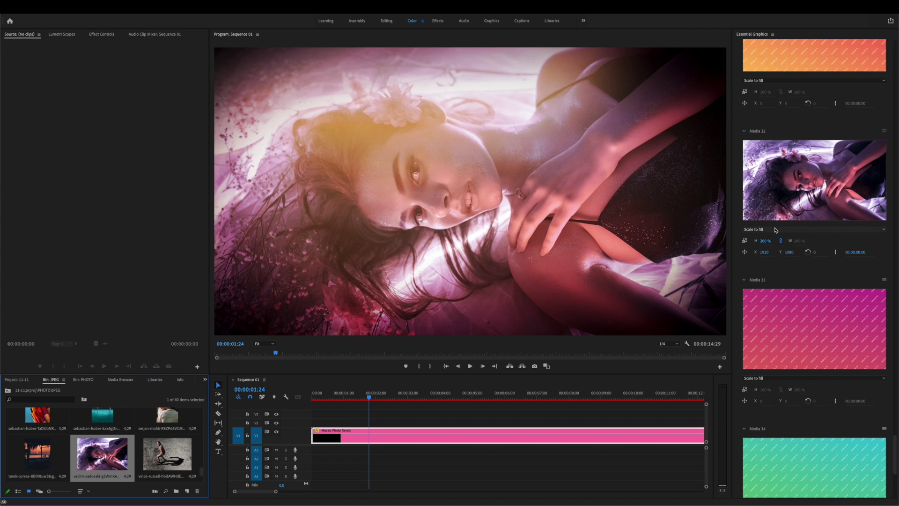
pyautogui.moveTo(765, 241)
pyautogui.mouseDown()
pyautogui.moveTo(779, 240)
pyautogui.moveTo(770, 252)
pyautogui.moveTo(787, 253)
pyautogui.mouseUp()
pyautogui.moveTo(37, 455); pyautogui.dragTo(775, 335)
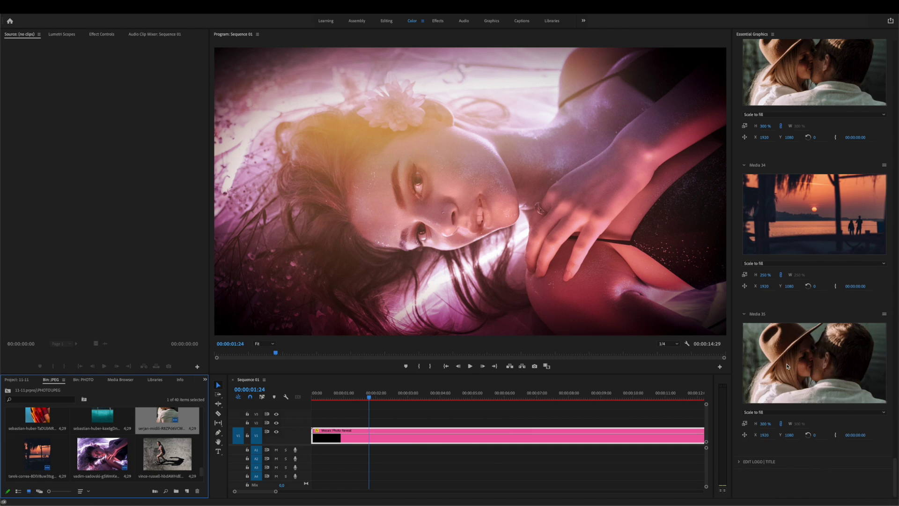
pyautogui.moveTo(168, 420); pyautogui.dragTo(786, 365)
pyautogui.scroll(5, 786, 365)
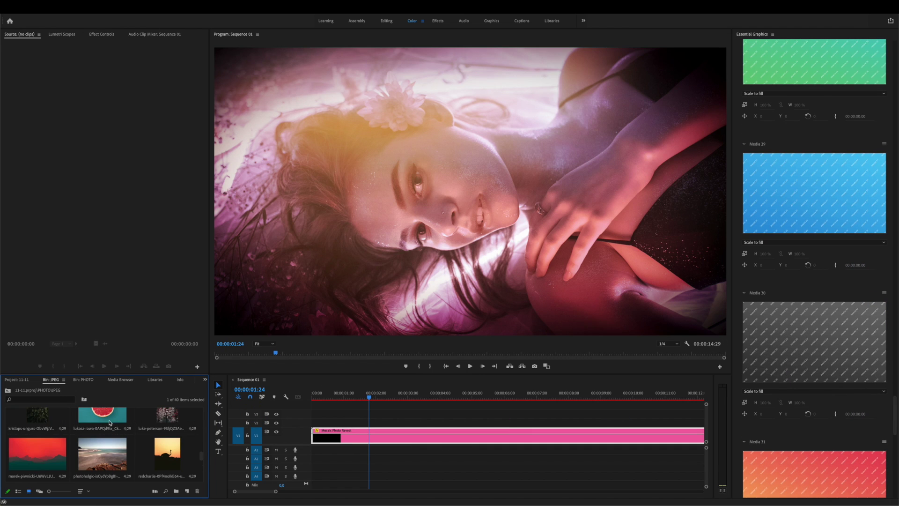
pyautogui.moveTo(37, 456); pyautogui.dragTo(814, 63)
pyautogui.moveTo(38, 420); pyautogui.dragTo(815, 193)
pyautogui.scroll(10, 815, 317)
pyautogui.moveTo(167, 453); pyautogui.dragTo(815, 450)
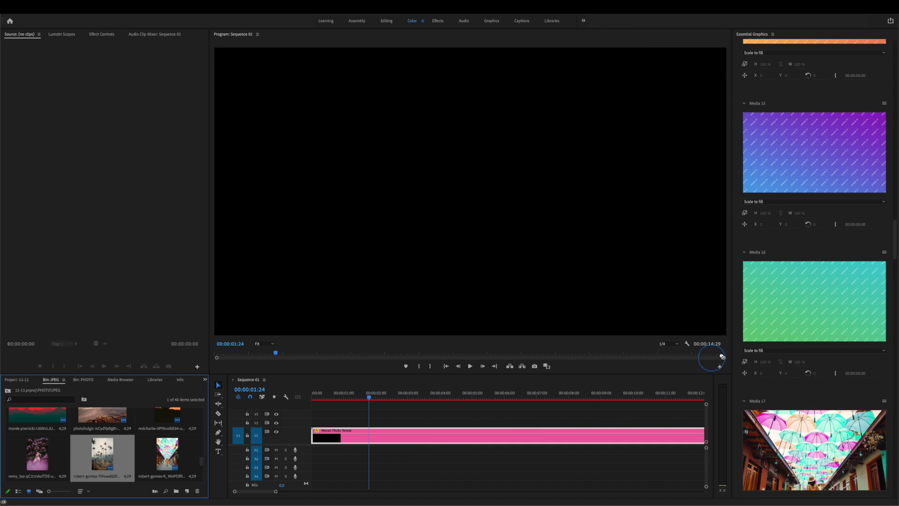
pyautogui.scroll(5, 815, 316)
pyautogui.scroll(5, 815, 317)
pyautogui.scroll(5, 814, 316)
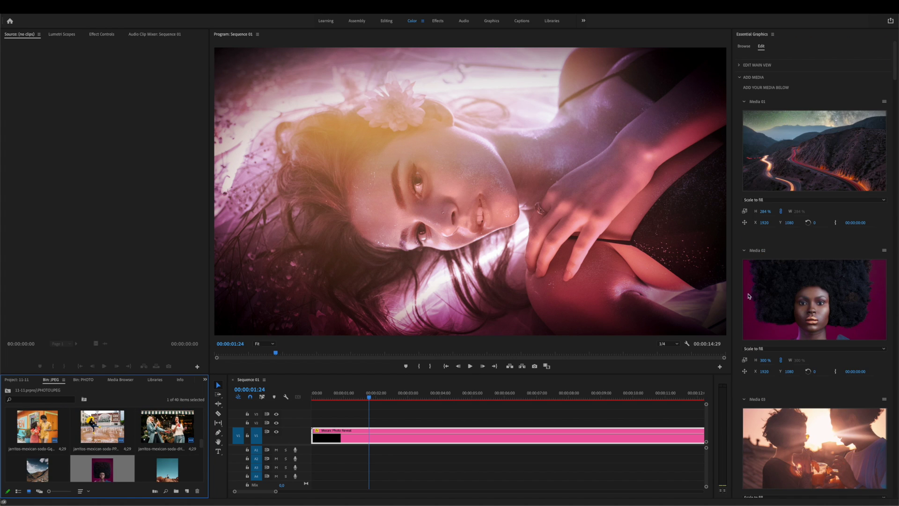
# - Give the main view a dark blue background colour and a higher overlay opacity
pyautogui.click(741, 78)
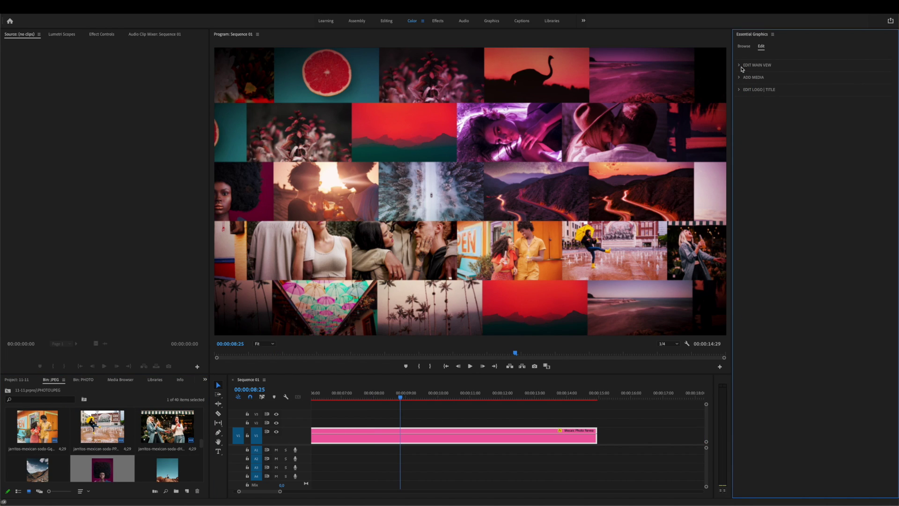
pyautogui.click(741, 65)
pyautogui.click(749, 85)
pyautogui.click(332, 238)
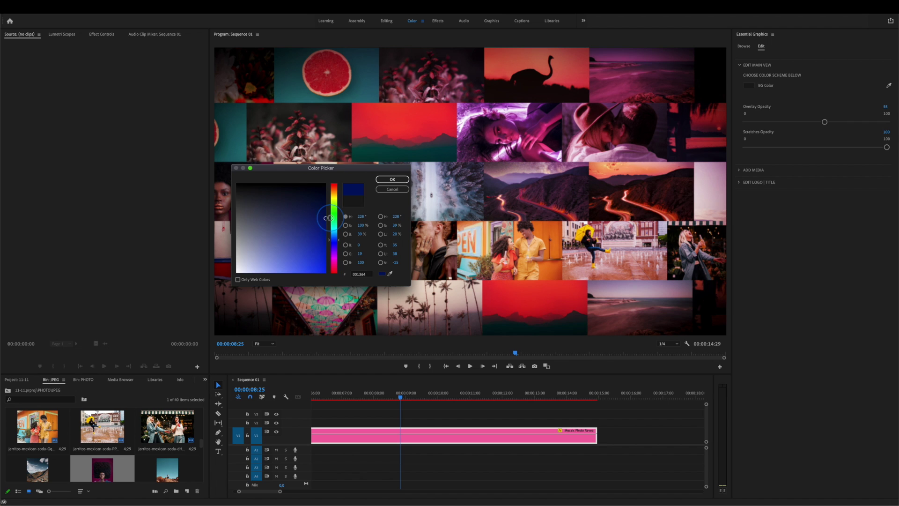
pyautogui.click(393, 179)
pyautogui.moveTo(825, 122)
pyautogui.mouseDown()
pyautogui.moveTo(743, 123)
pyautogui.moveTo(864, 123)
pyautogui.moveTo(772, 124)
pyautogui.moveTo(858, 124)
pyautogui.moveTo(773, 124)
pyautogui.moveTo(810, 123)
pyautogui.mouseUp()
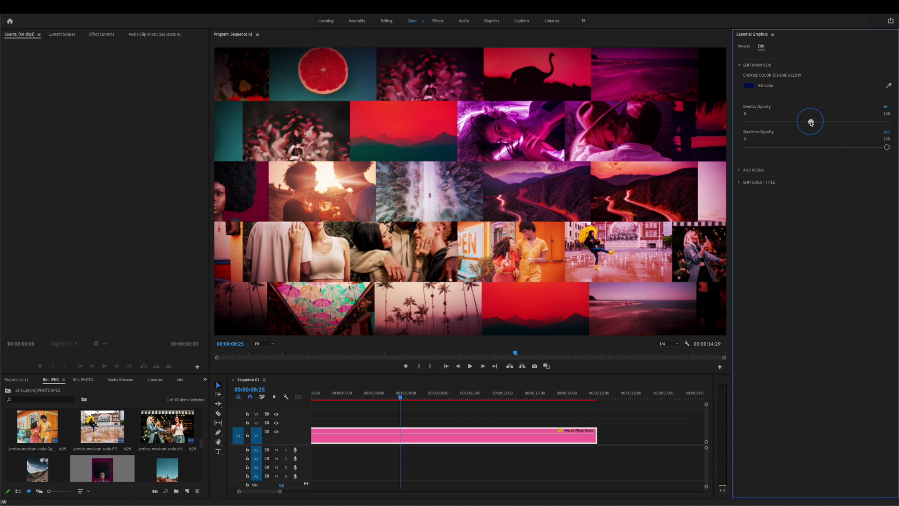
pyautogui.click(739, 64)
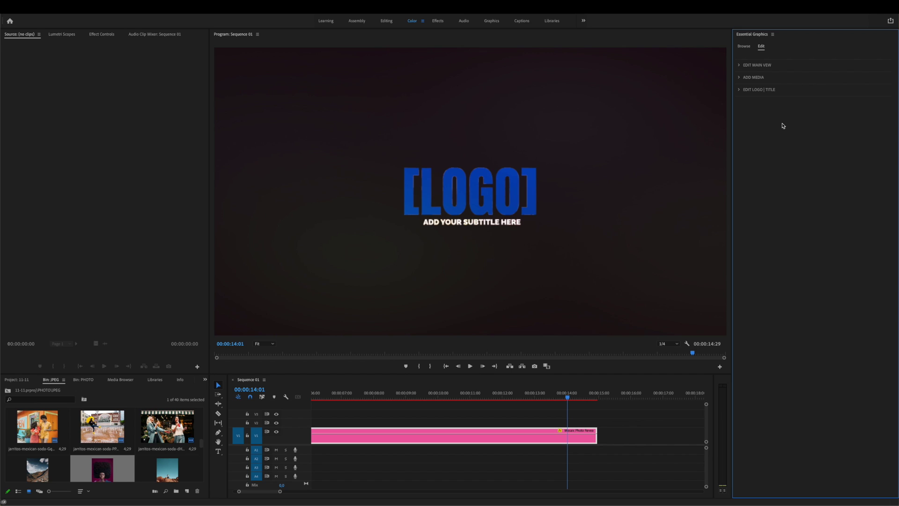
# - Switch the end shot from logo to title and set the text to YOUR TEXT HERE
pyautogui.click(741, 91)
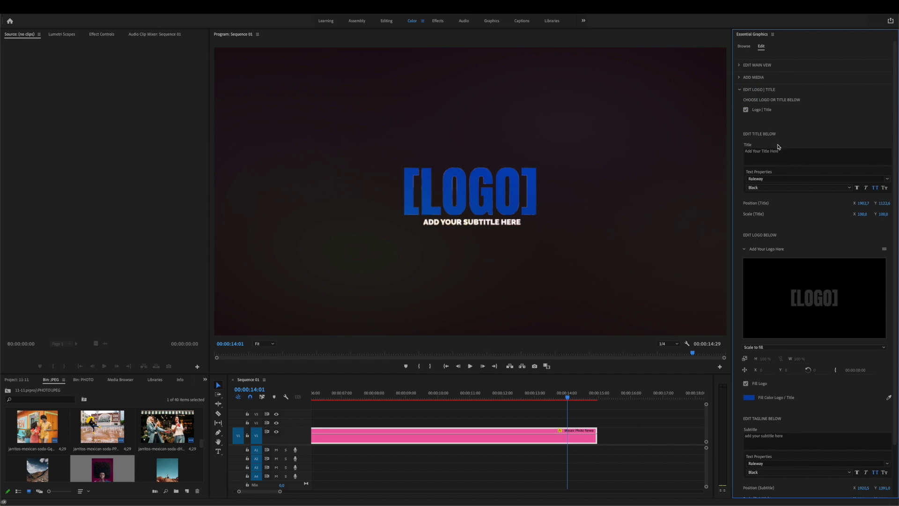
pyautogui.click(746, 109)
pyautogui.click(778, 155)
pyautogui.press('super+v')
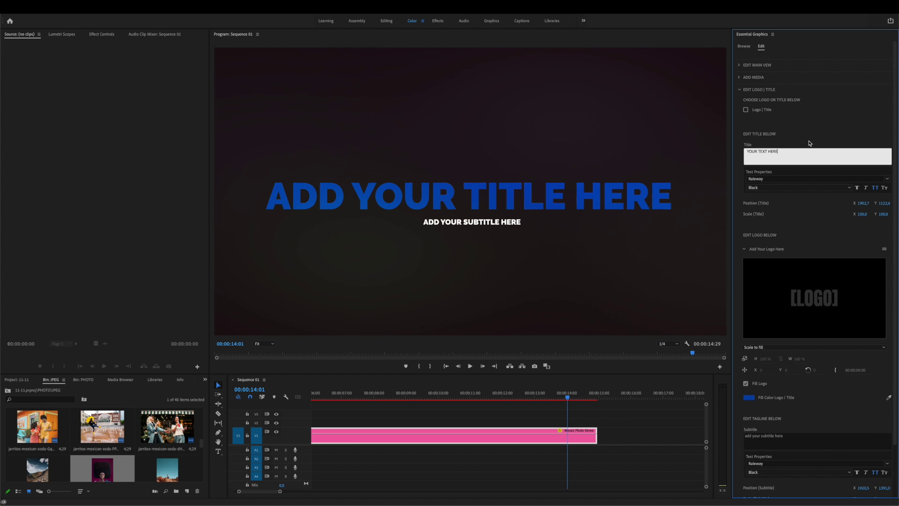
pyautogui.click(809, 143)
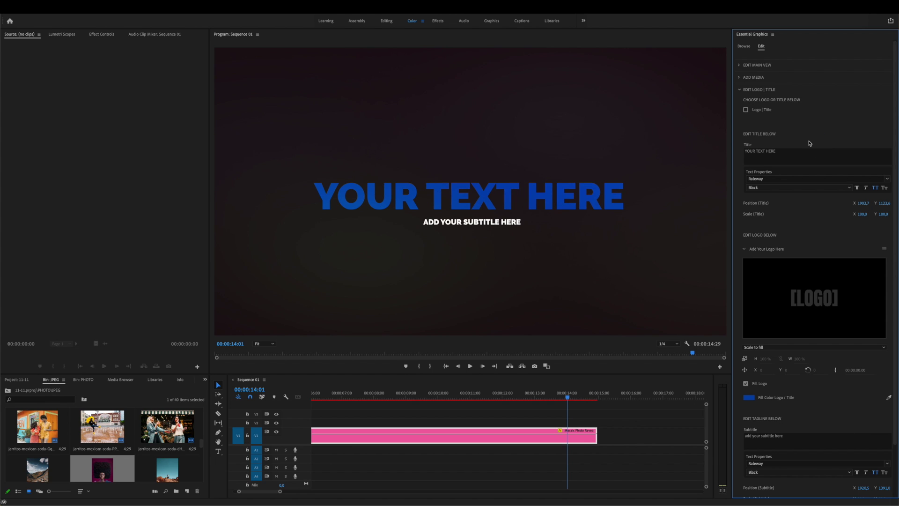
# - Try several title fonts, settle on Raleway Black, and scale the title down slightly
pyautogui.click(886, 179)
pyautogui.click(779, 246)
pyautogui.click(881, 180)
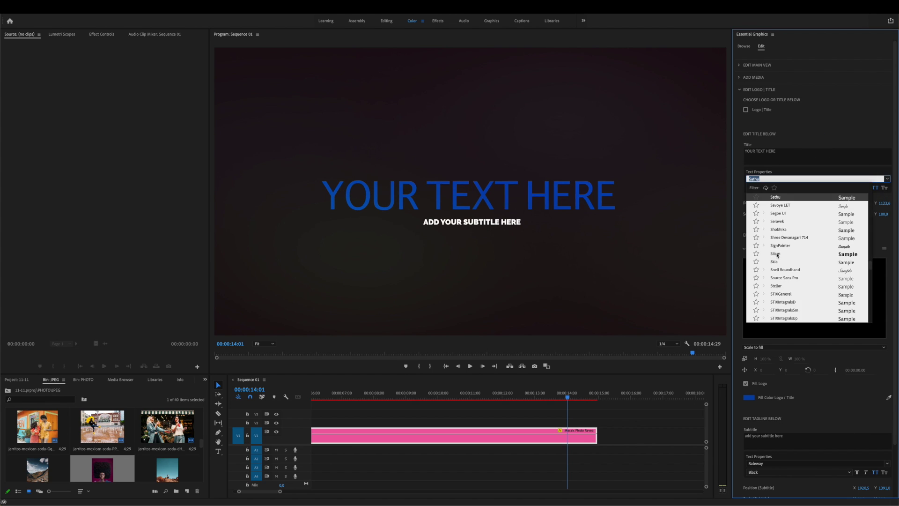
pyautogui.click(778, 255)
pyautogui.click(882, 182)
pyautogui.click(794, 239)
pyautogui.click(881, 180)
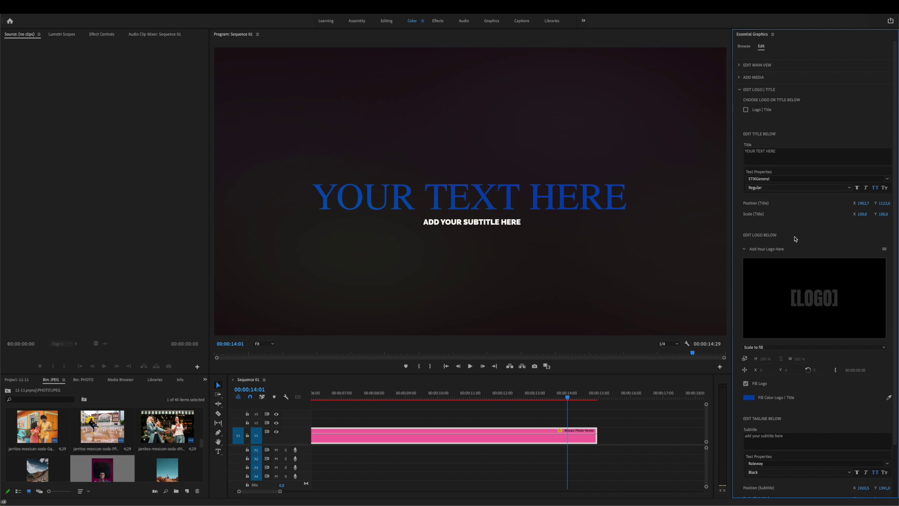
pyautogui.click(780, 211)
pyautogui.moveTo(861, 214); pyautogui.dragTo(886, 203)
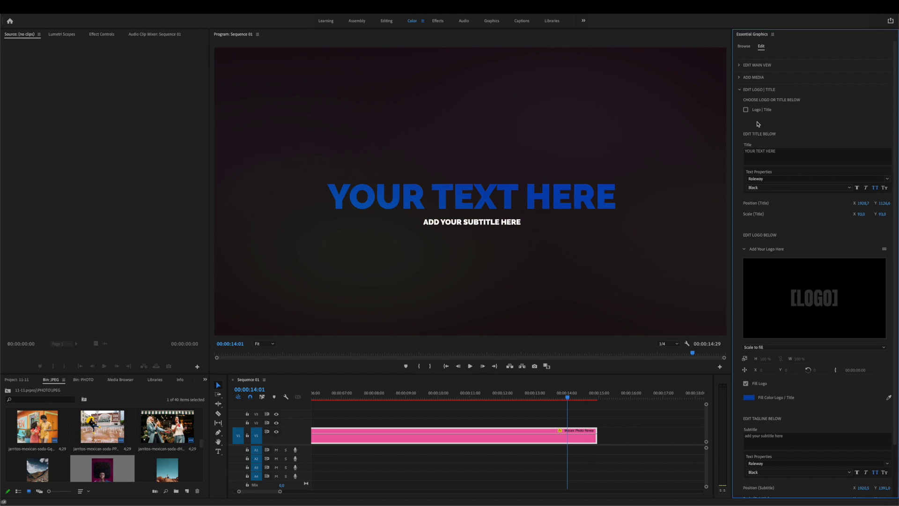
# - Re-enable the logo, place envato-line-white in the logo slot, and enlarge it slightly
pyautogui.click(745, 111)
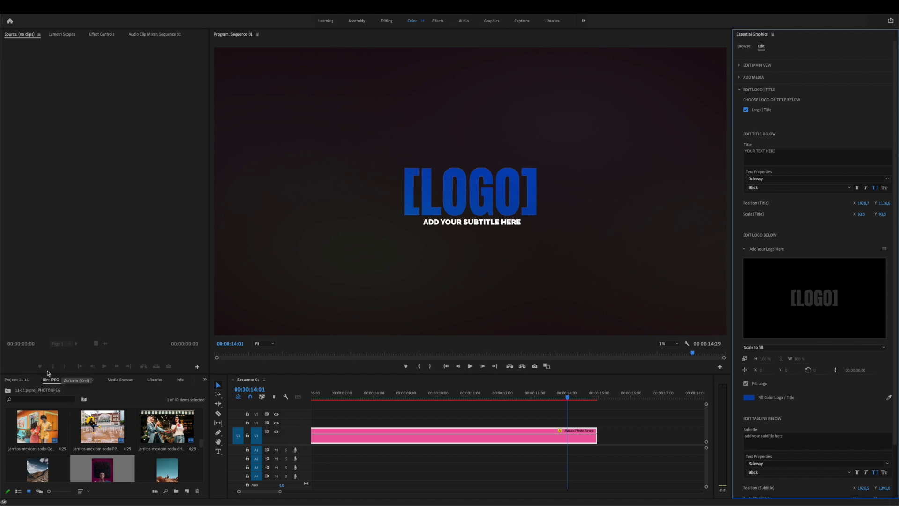
pyautogui.click(25, 380)
pyautogui.doubleClick(93, 453)
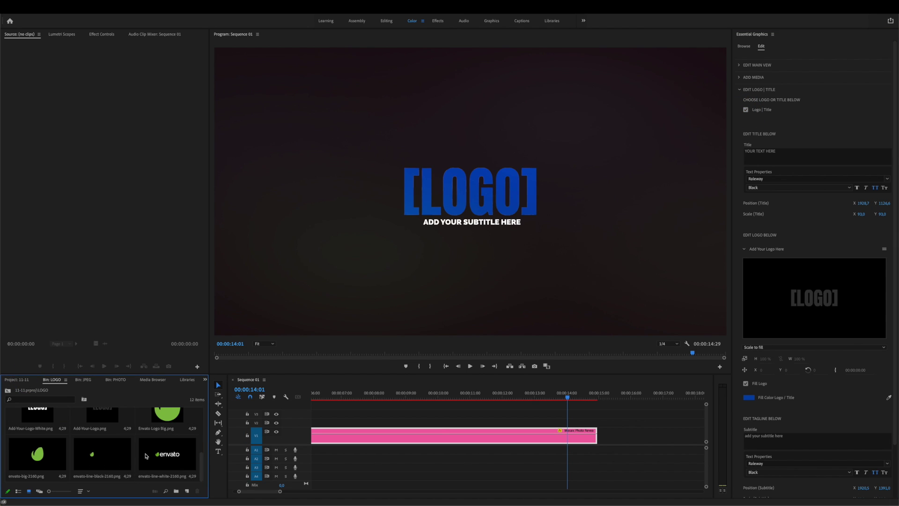
pyautogui.moveTo(154, 453); pyautogui.dragTo(767, 311)
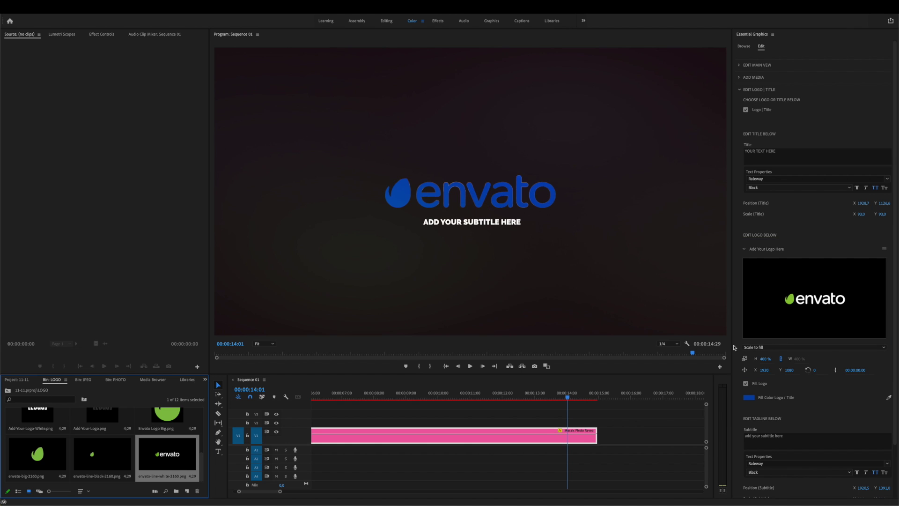
pyautogui.moveTo(764, 361)
pyautogui.mouseDown()
pyautogui.moveTo(768, 370)
pyautogui.moveTo(754, 370)
pyautogui.moveTo(792, 367)
pyautogui.mouseUp()
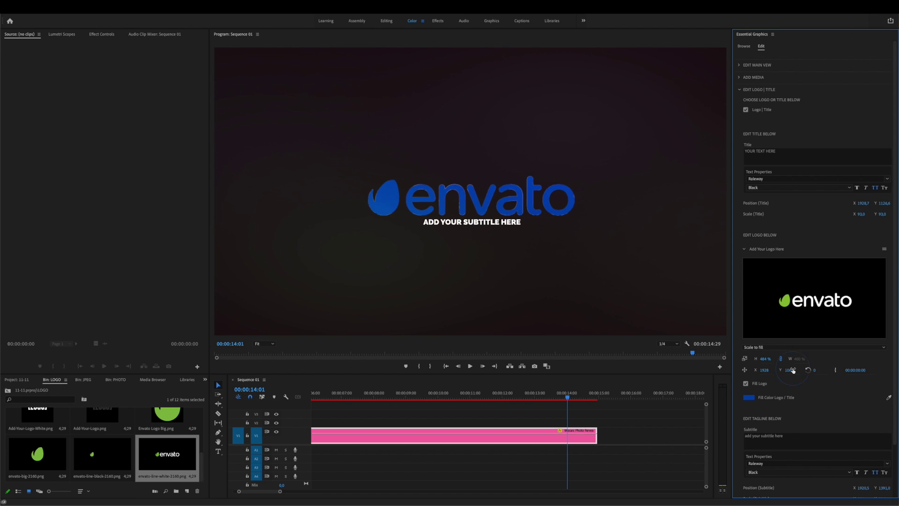
# - Turn on the logo's colour fill and set it to red
pyautogui.click(746, 384)
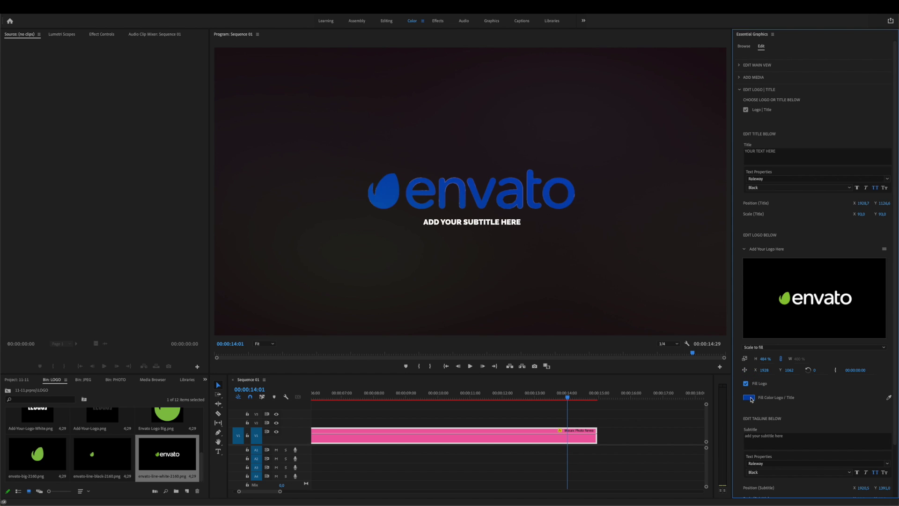
pyautogui.click(750, 397)
pyautogui.click(333, 270)
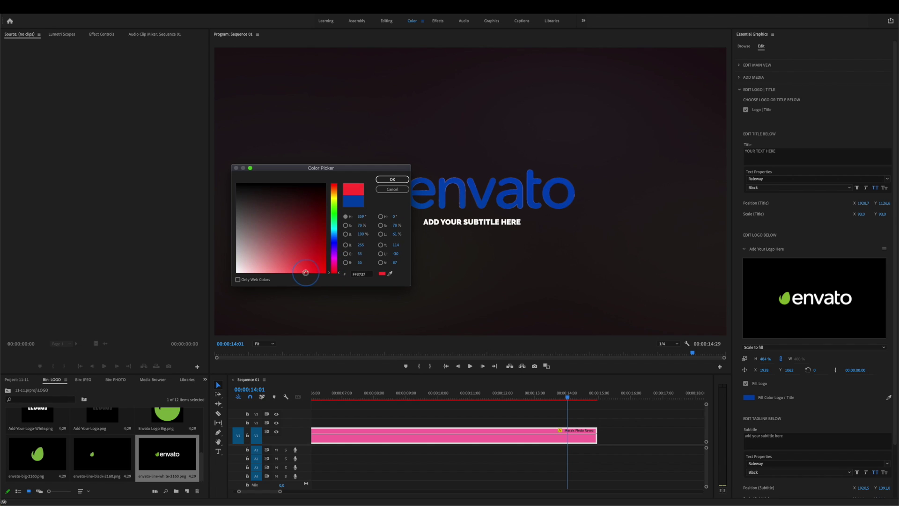
pyautogui.click(392, 180)
pyautogui.scroll(-2, 868, 403)
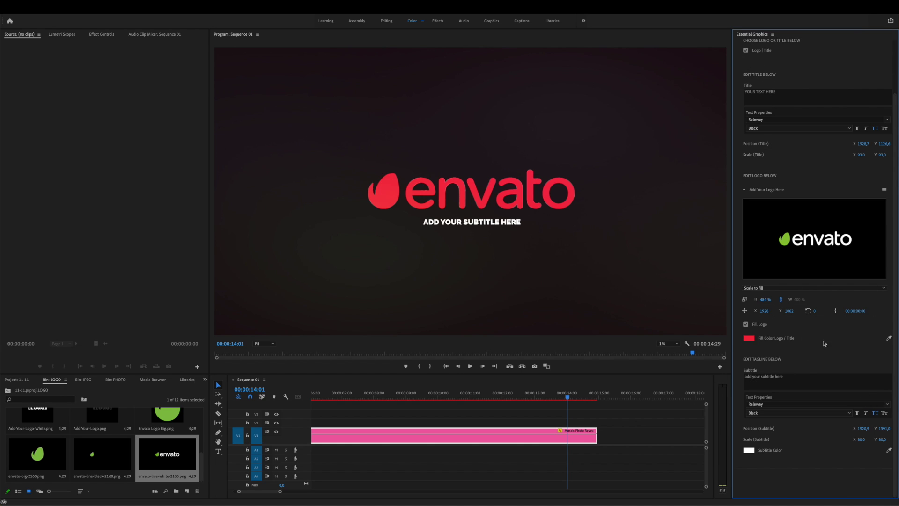
# - Set the end-shot subtitle to 'SUBTITLE HERE' in Raleway, scale it up, and colour it blue
pyautogui.click(803, 387)
pyautogui.write('subtitle here')
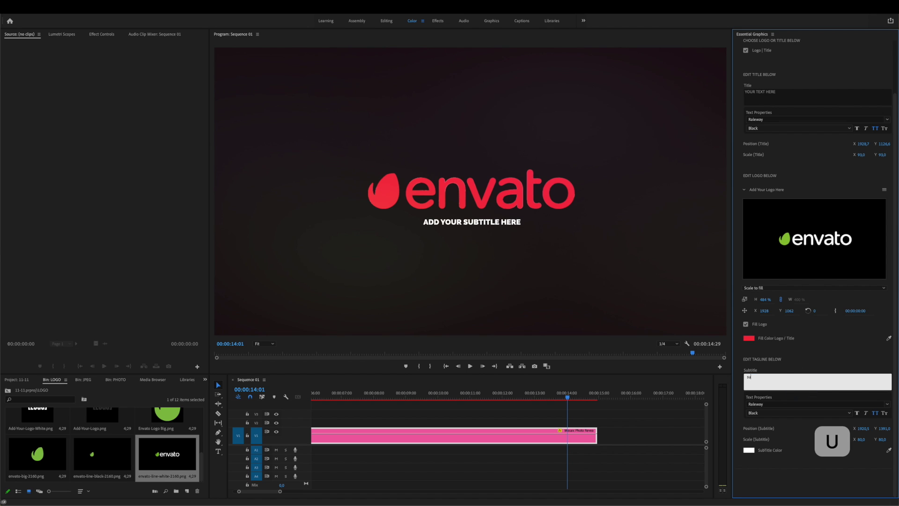
pyautogui.click(807, 362)
pyautogui.click(843, 404)
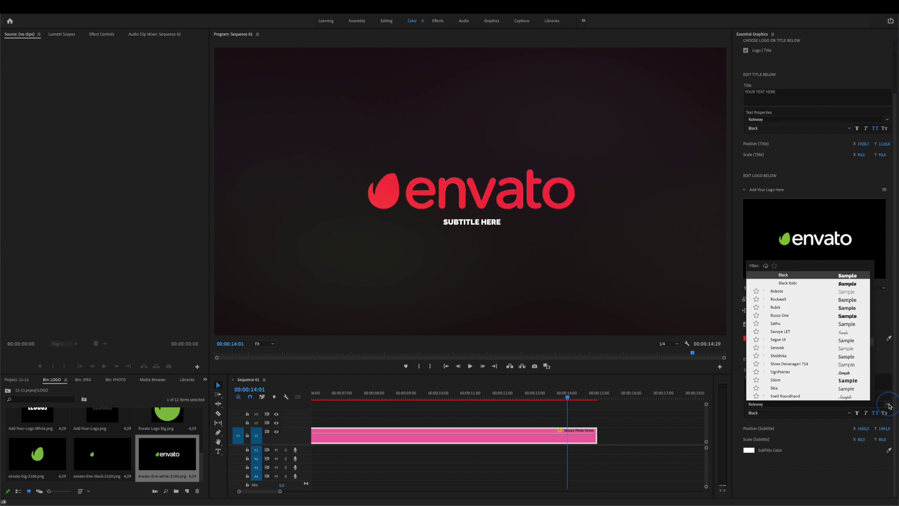
pyautogui.click(808, 330)
pyautogui.click(867, 402)
pyautogui.press('Escape')
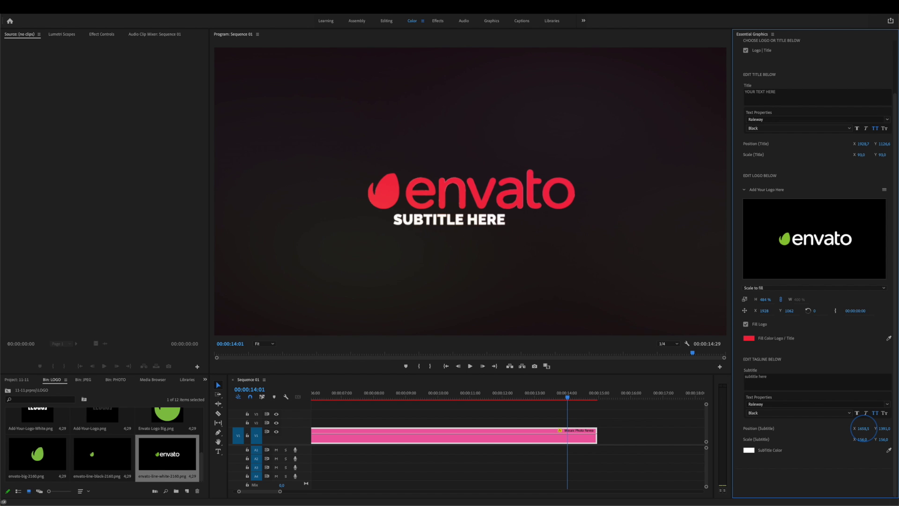
pyautogui.moveTo(862, 439); pyautogui.dragTo(882, 434)
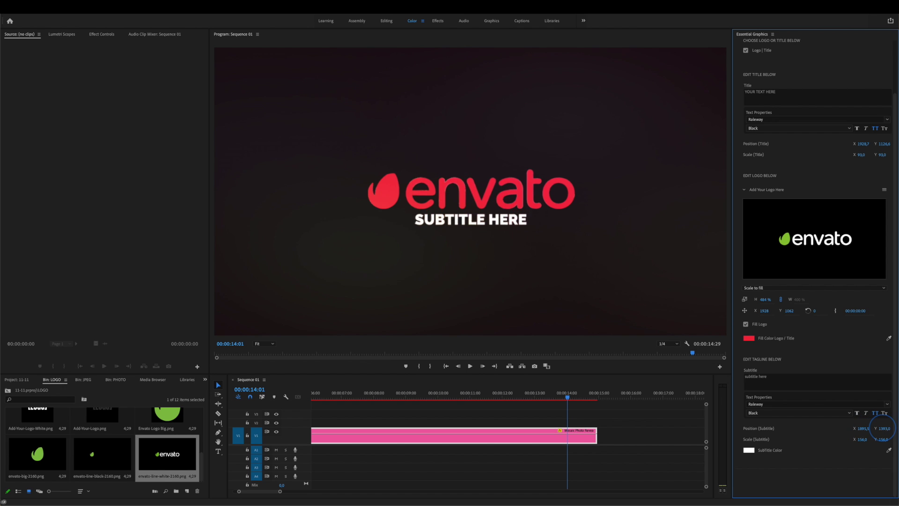
pyautogui.click(392, 179)
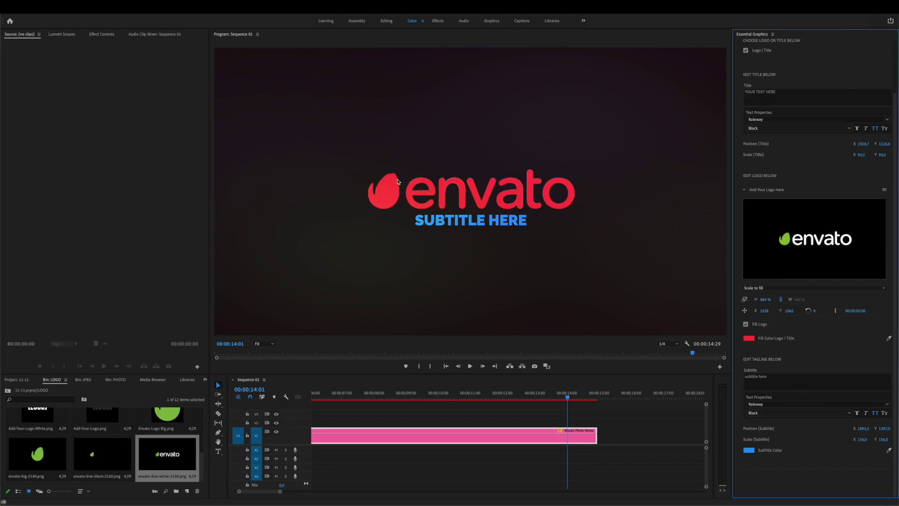